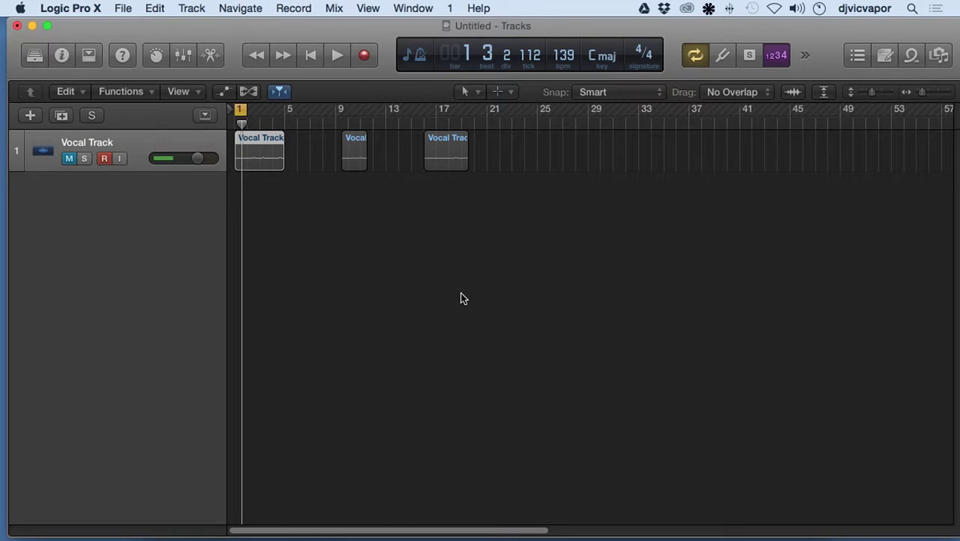
# - Record-arm the Vocal Track and browse All Files to the four Mellow 98bpm loops
pyautogui.hotkey('alt', 'r')
pyautogui.click(937, 58)
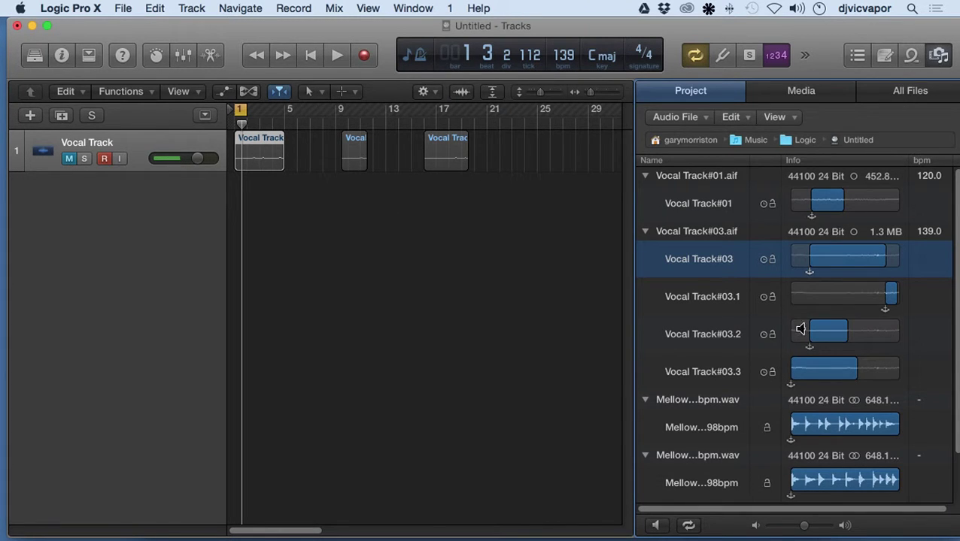
pyautogui.click(899, 95)
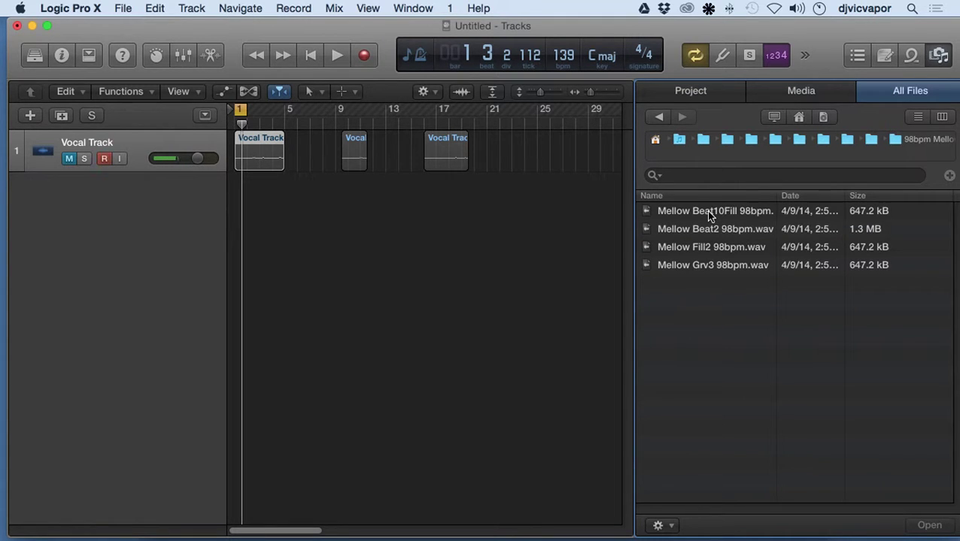
# - Drag Mellow Beat10Fill 98bpm.wav into the Tracks area as a new audio track
pyautogui.moveTo(710, 215); pyautogui.dragTo(244, 199)
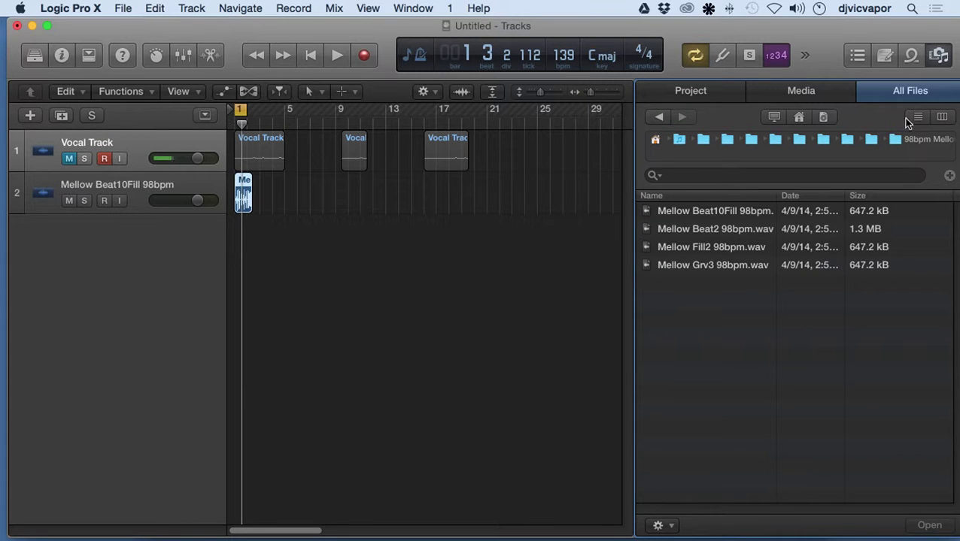
pyautogui.click(725, 96)
pyautogui.scroll(-3, 765, 270)
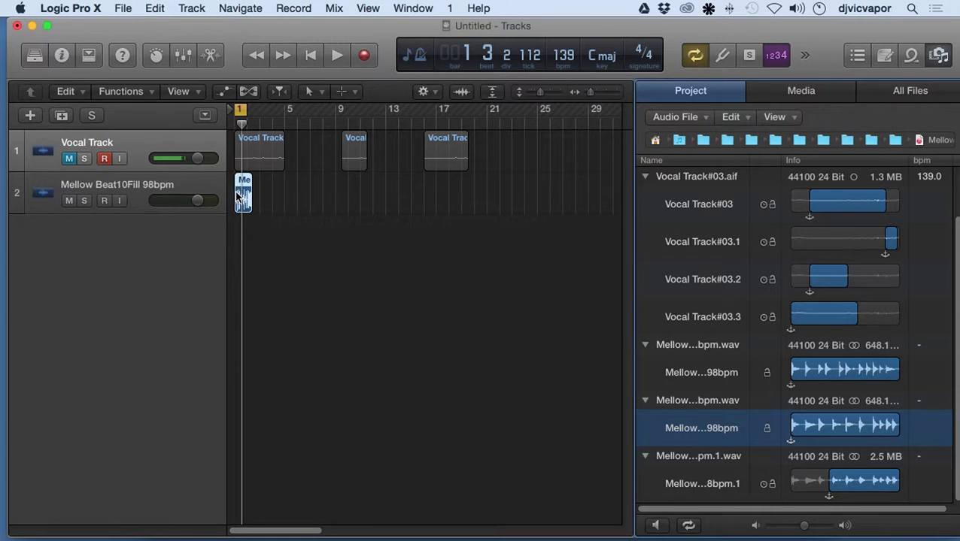
# - Loop the Mellow Beat10Fill region out to about bar 7 and move it to start at bar 5
pyautogui.moveTo(250, 190); pyautogui.dragTo(314, 198)
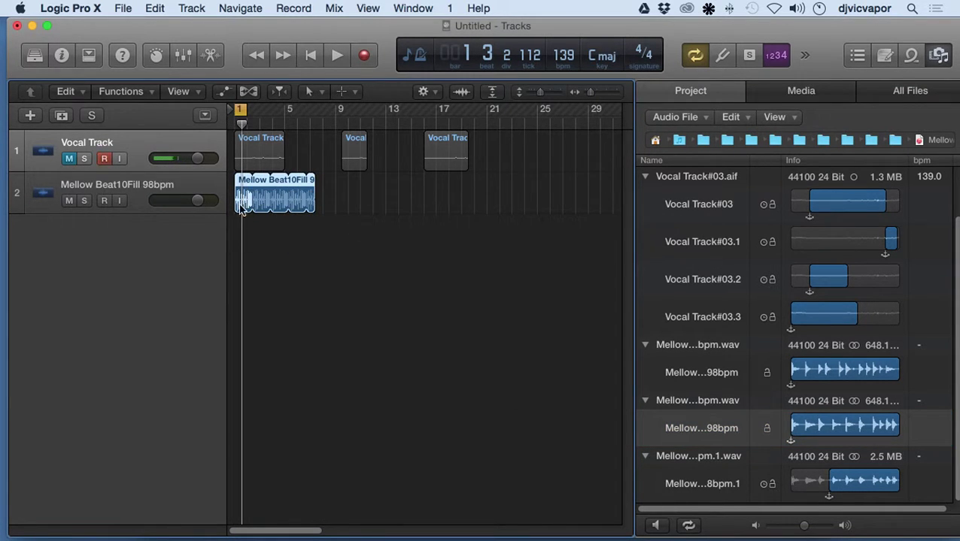
pyautogui.moveTo(242, 206); pyautogui.dragTo(265, 203)
pyautogui.moveTo(241, 197); pyautogui.dragTo(287, 196)
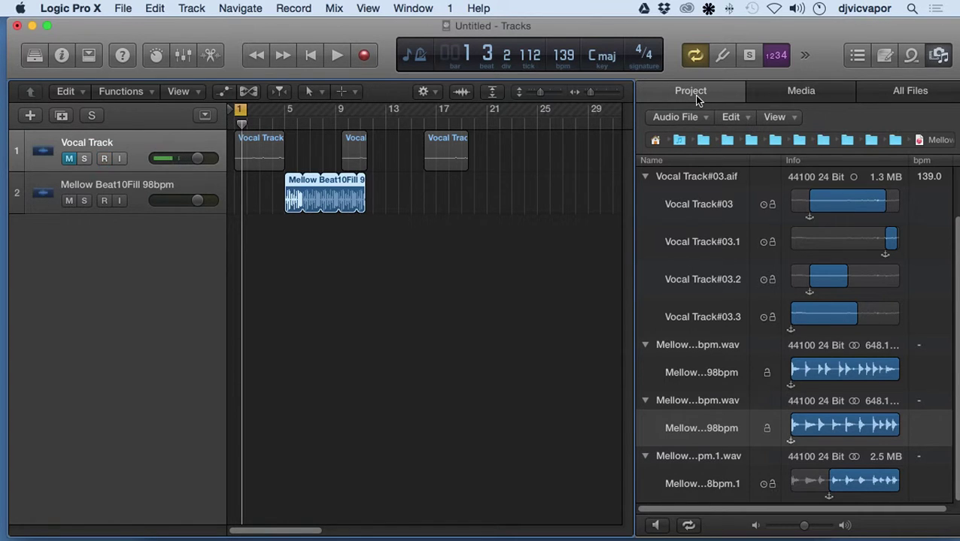
# - Mute the Mellow beat track and create a Classic Electric Piano software instrument track
pyautogui.click(941, 56)
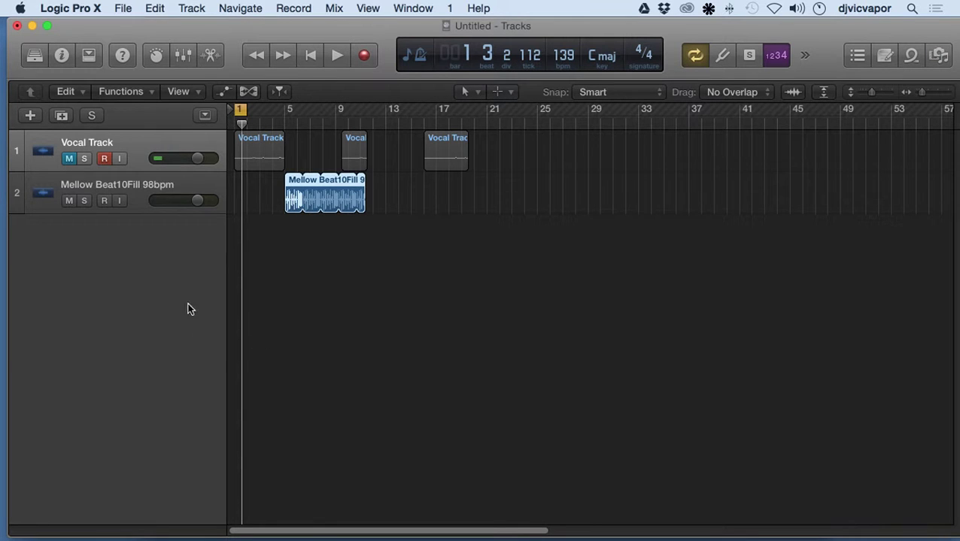
pyautogui.click(69, 201)
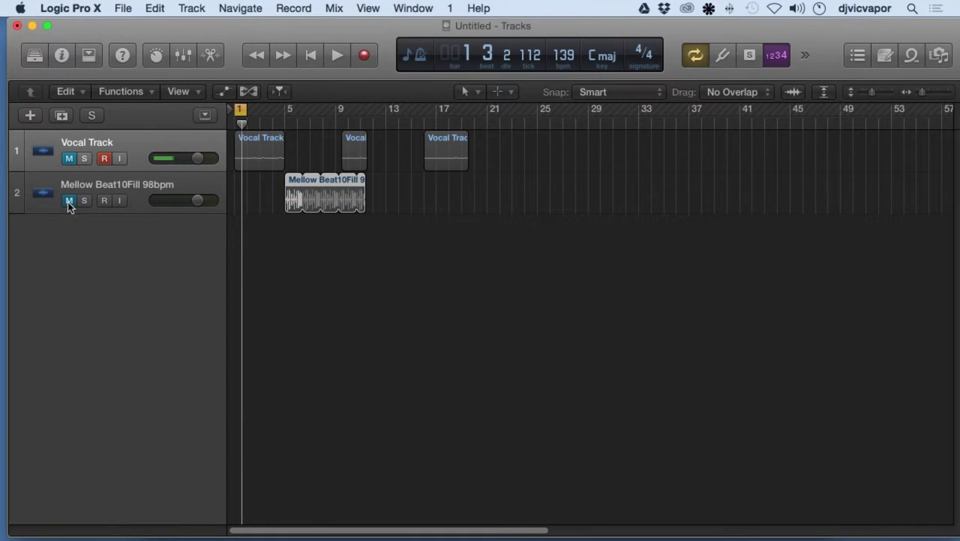
pyautogui.click(30, 115)
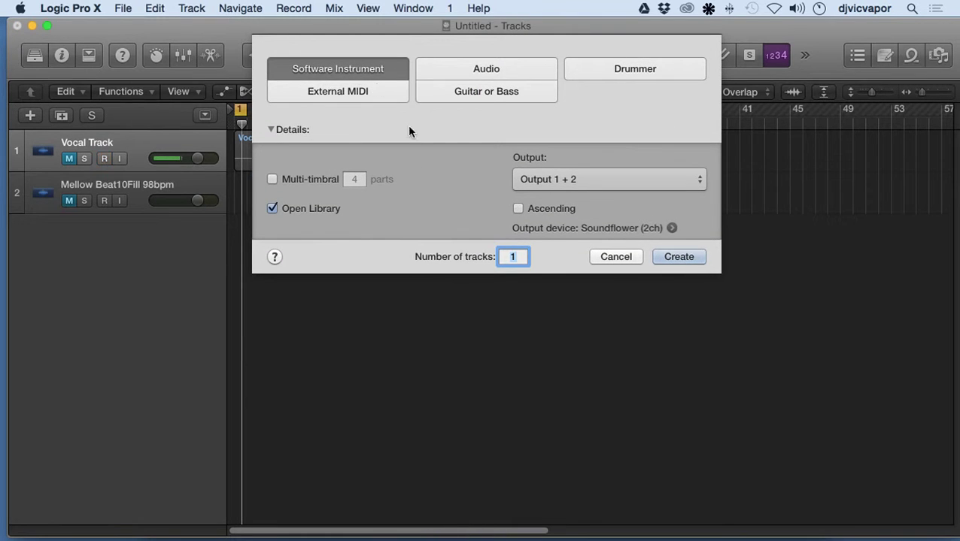
pyautogui.click(673, 258)
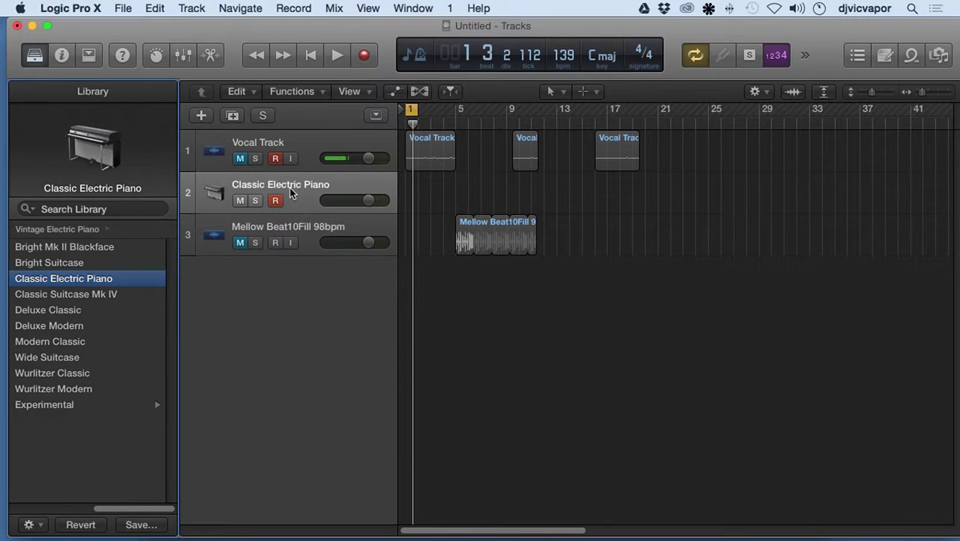
# - Create an empty MIDI region on the piano track ending at bar 5 and open it for editing
pyautogui.rightClick(416, 182)
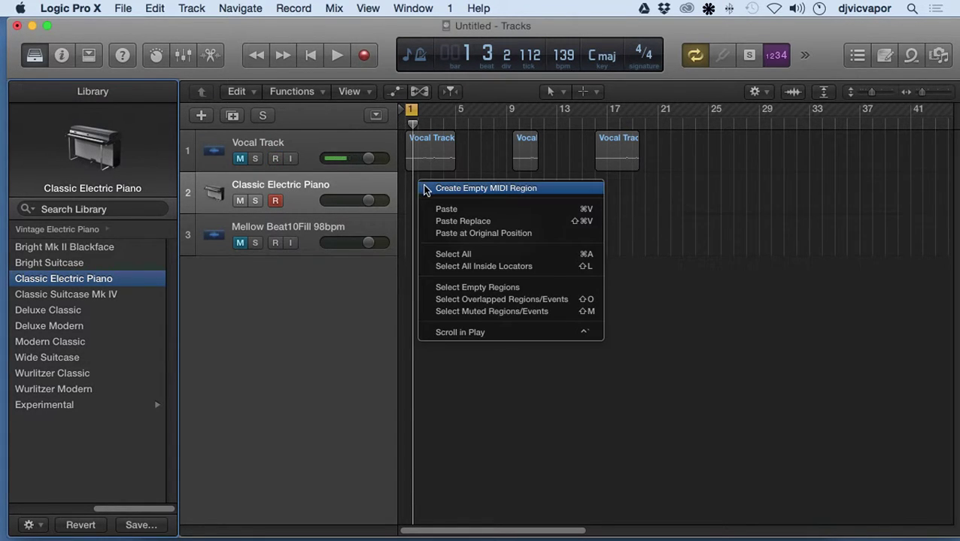
pyautogui.click(425, 190)
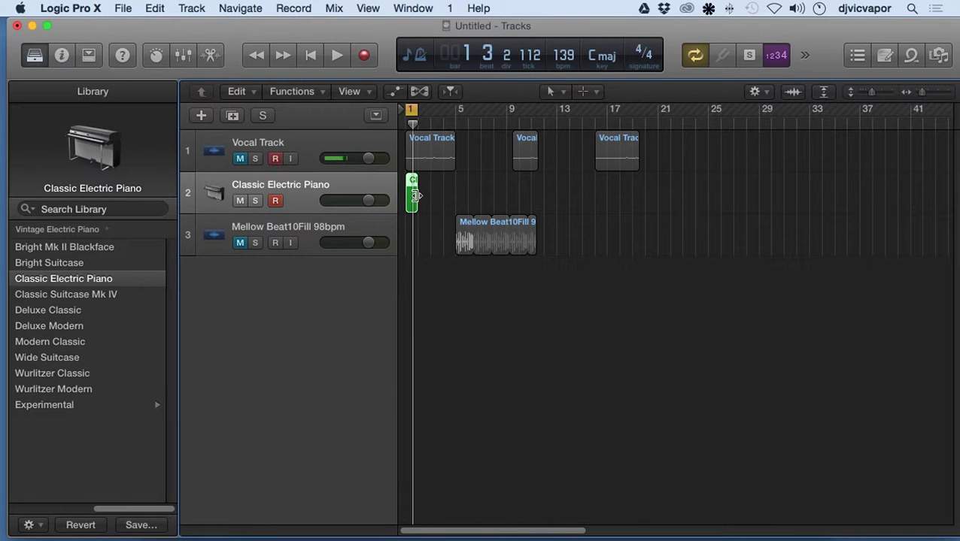
pyautogui.moveTo(419, 200); pyautogui.dragTo(480, 200)
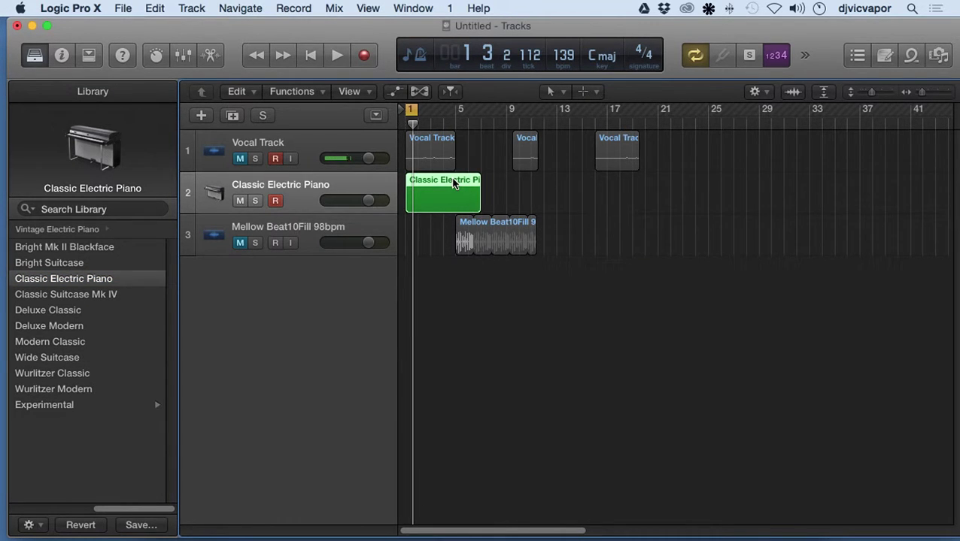
pyautogui.doubleClick(453, 183)
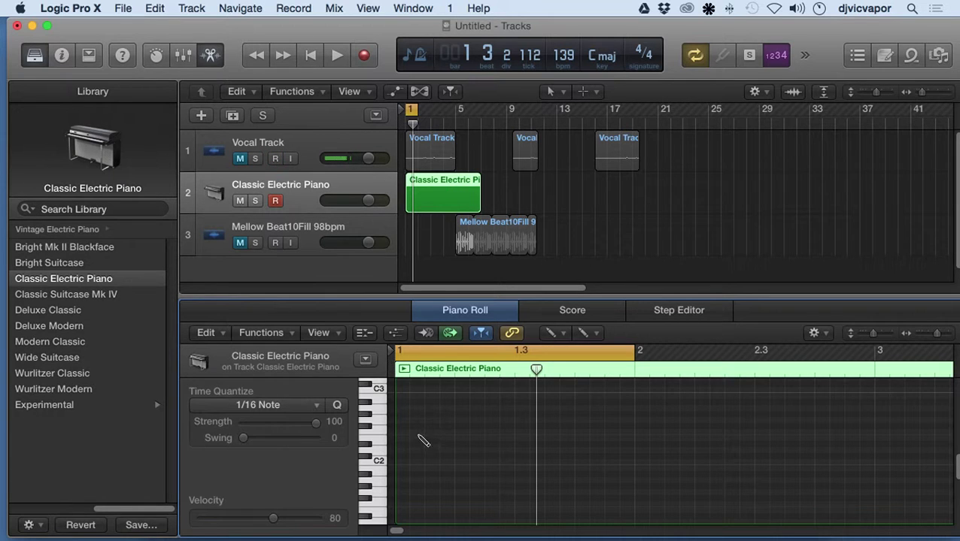
# - Draw two identical three-note chords, each including a B1 note, near the region's start
pyautogui.click(403, 419)
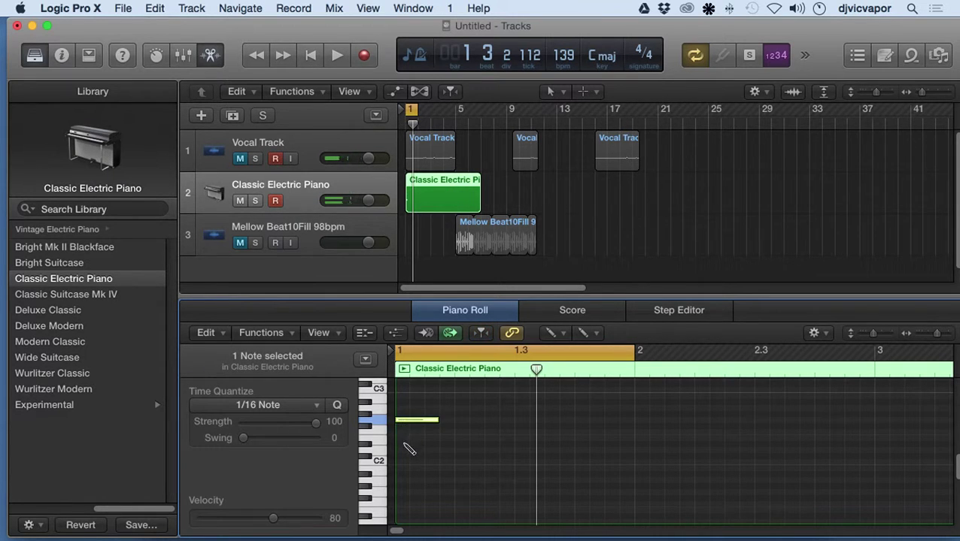
pyautogui.click(403, 450)
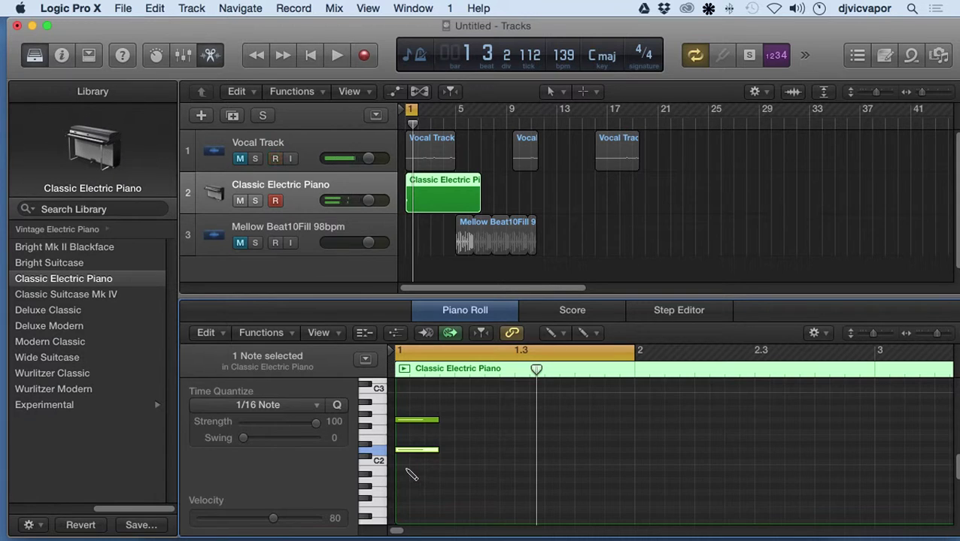
pyautogui.click(408, 469)
pyautogui.moveTo(440, 474)
pyautogui.mouseDown()
pyautogui.moveTo(415, 473)
pyautogui.moveTo(439, 468)
pyautogui.mouseUp()
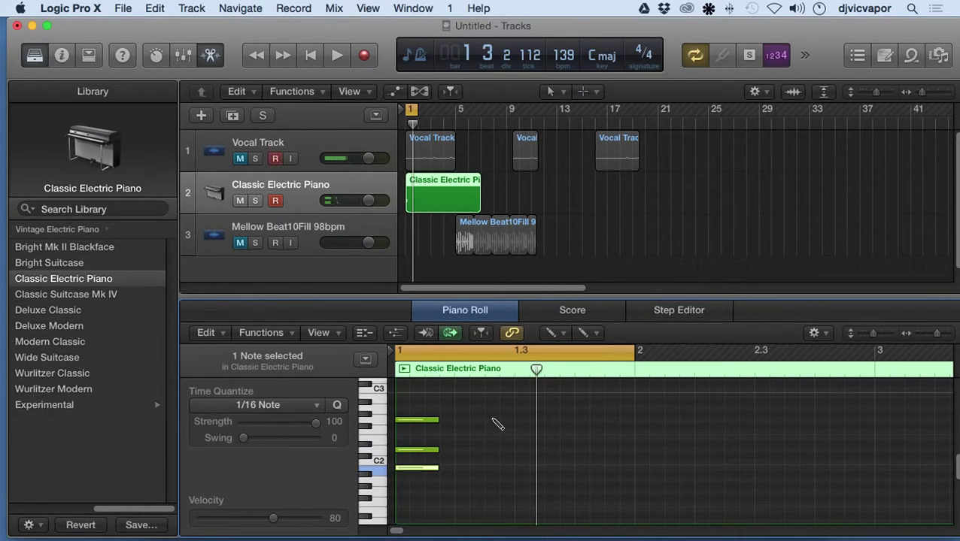
pyautogui.click(493, 421)
pyautogui.click(490, 450)
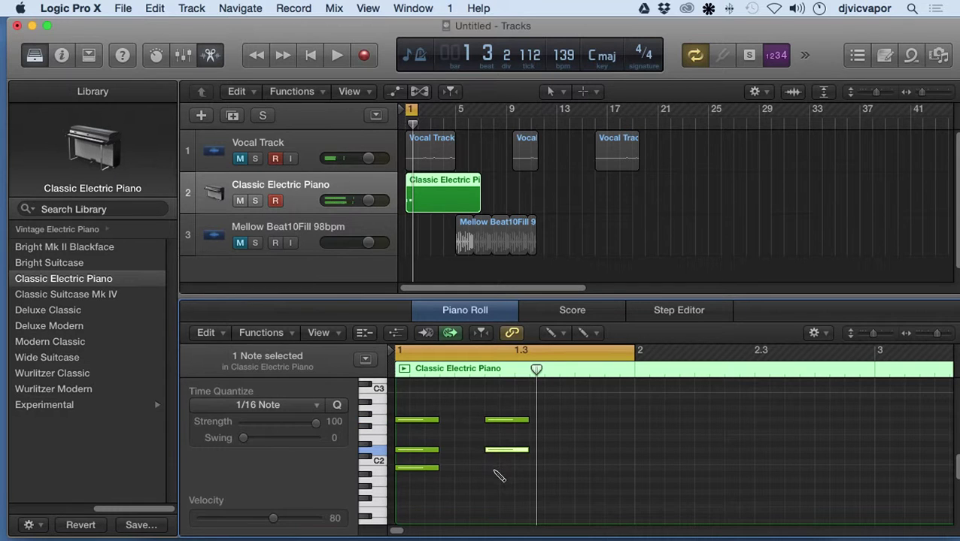
pyautogui.click(494, 468)
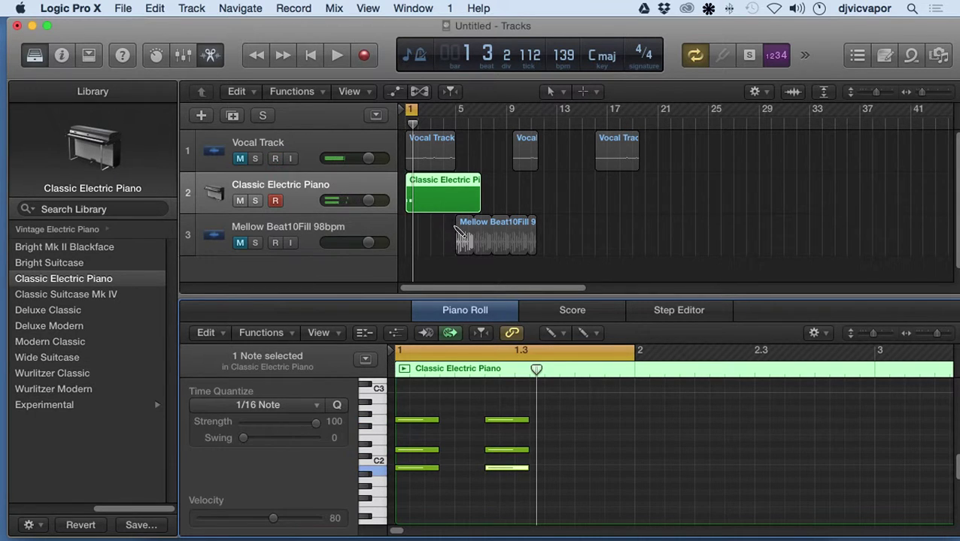
# - Play back the chords, switch the Piano Roll to the Pointer Tool, then stop playback
pyautogui.click(337, 56)
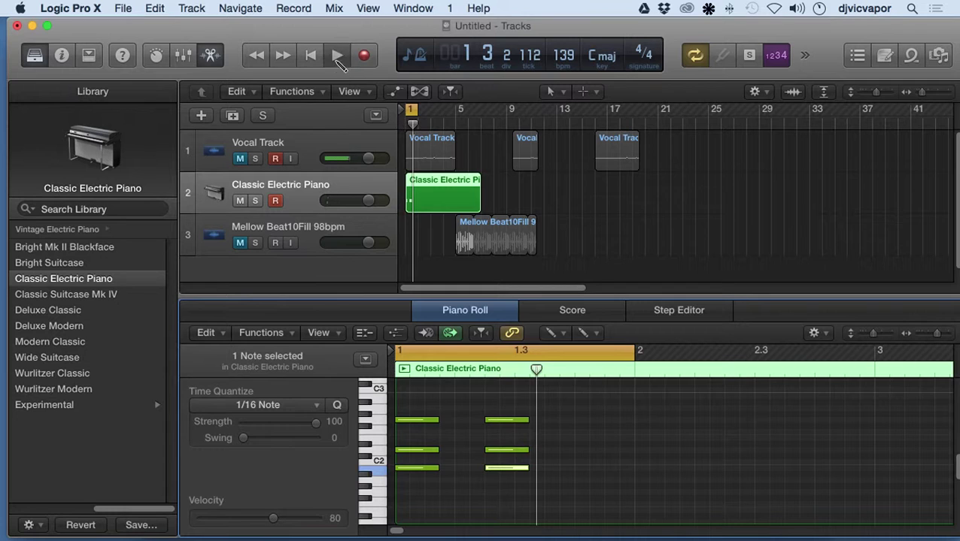
pyautogui.click(556, 336)
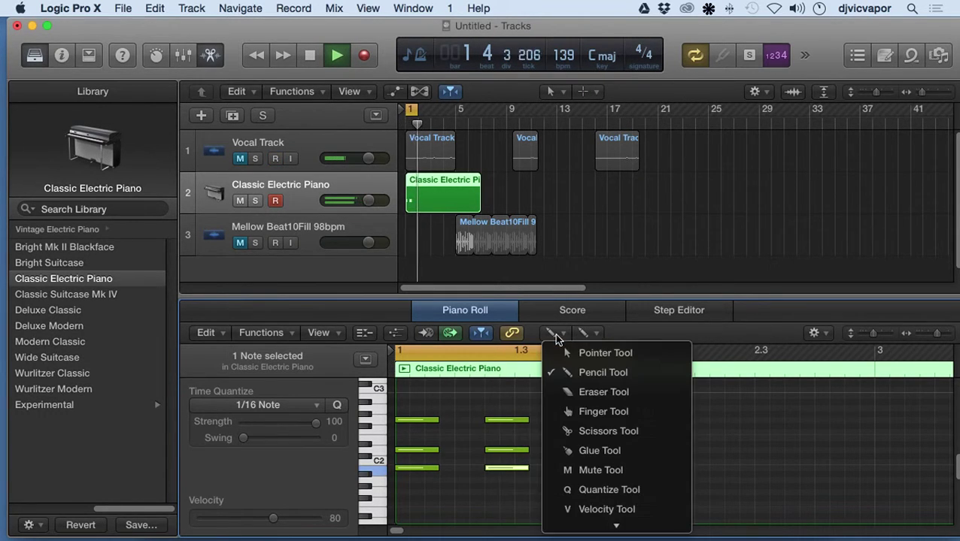
pyautogui.click(570, 353)
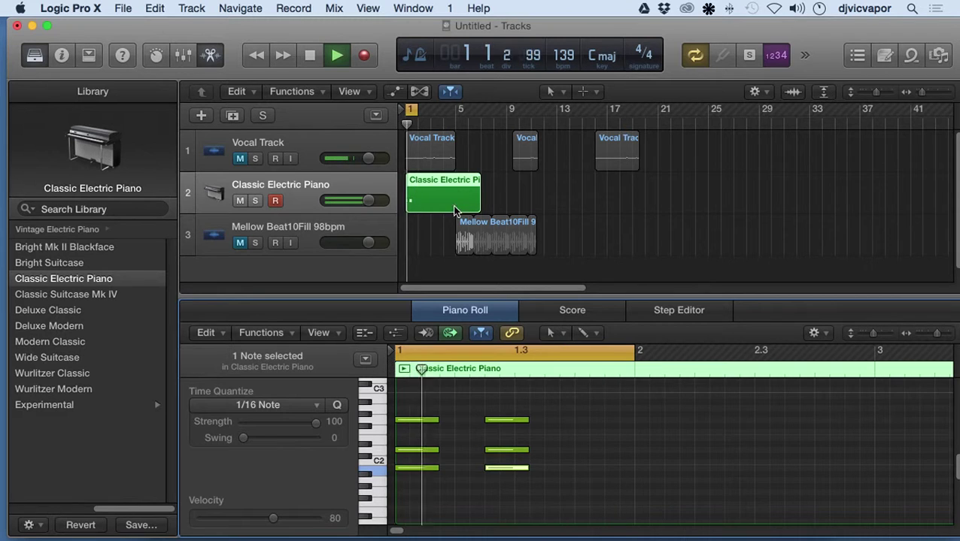
pyautogui.click(312, 57)
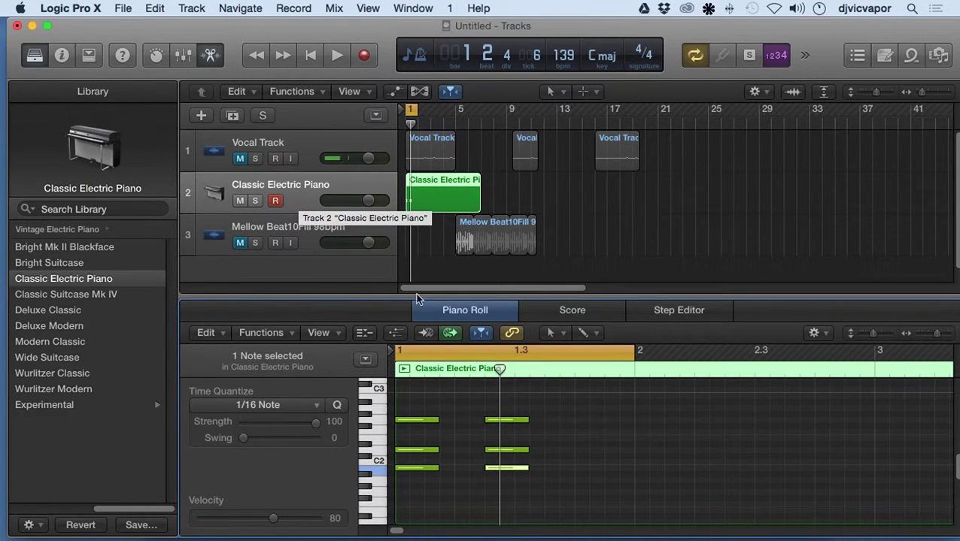
# - Collapse the note editor, hide the Library, mute the electric piano track and choose a Drummer track
pyautogui.moveTo(587, 298); pyautogui.dragTo(569, 519)
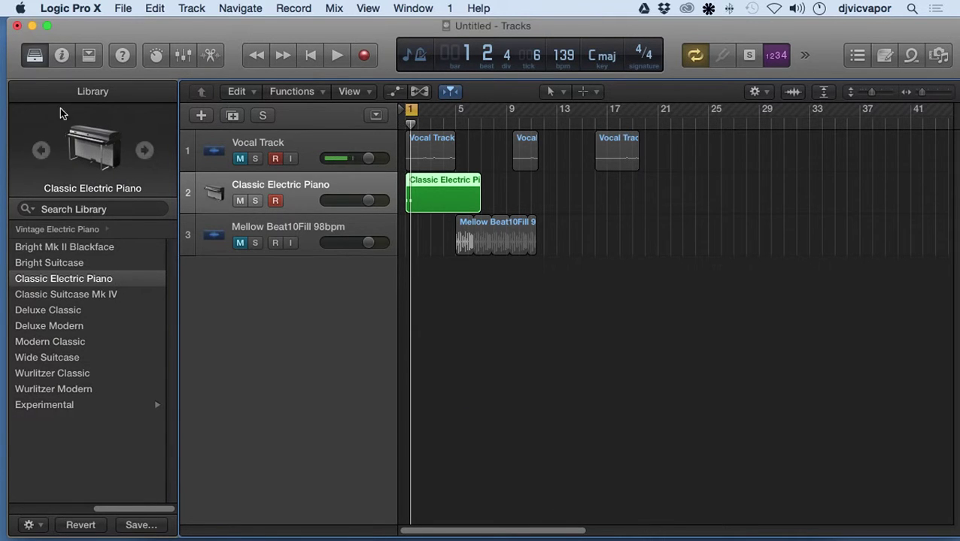
pyautogui.click(35, 56)
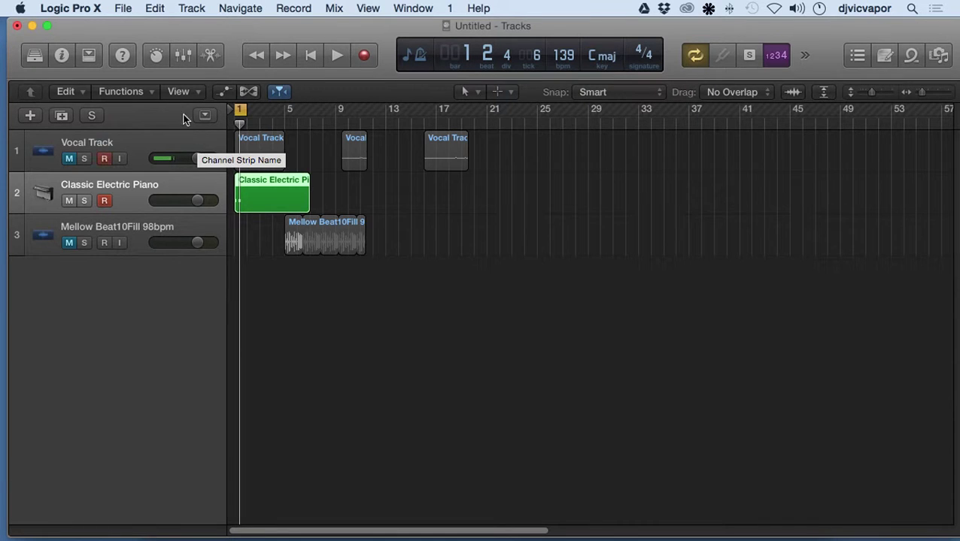
pyautogui.click(68, 202)
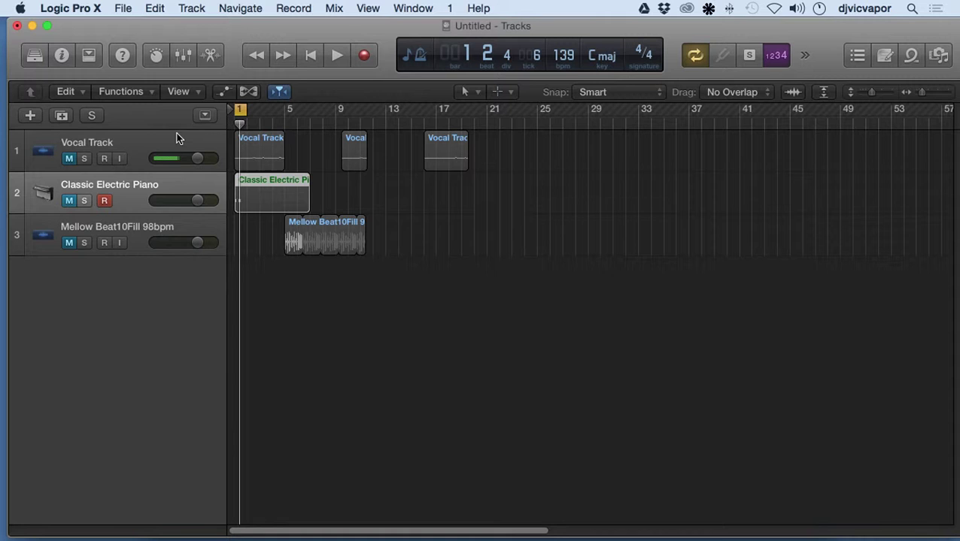
pyautogui.click(30, 115)
pyautogui.click(616, 70)
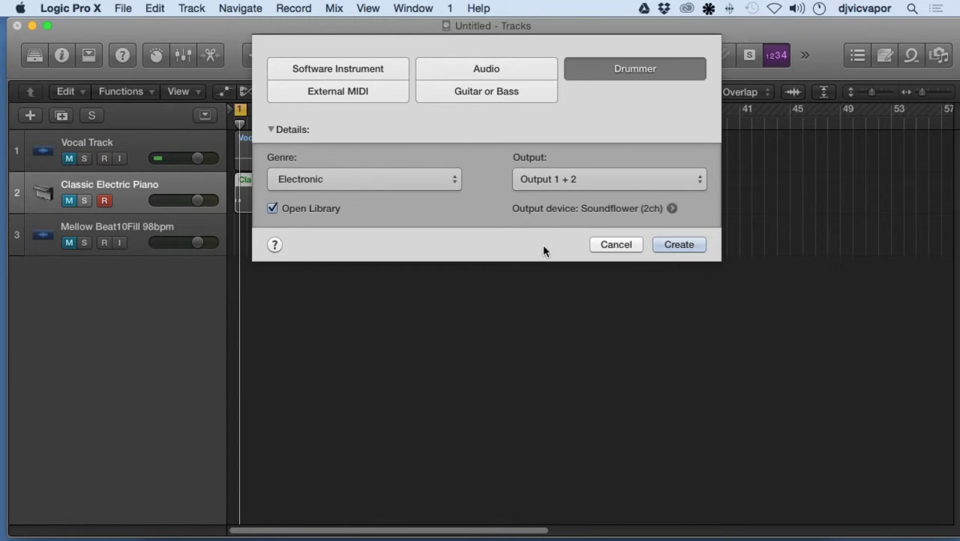
# - Create the Electronic Drummer track, which appears as Big Room with two Drummer regions
pyautogui.click(673, 248)
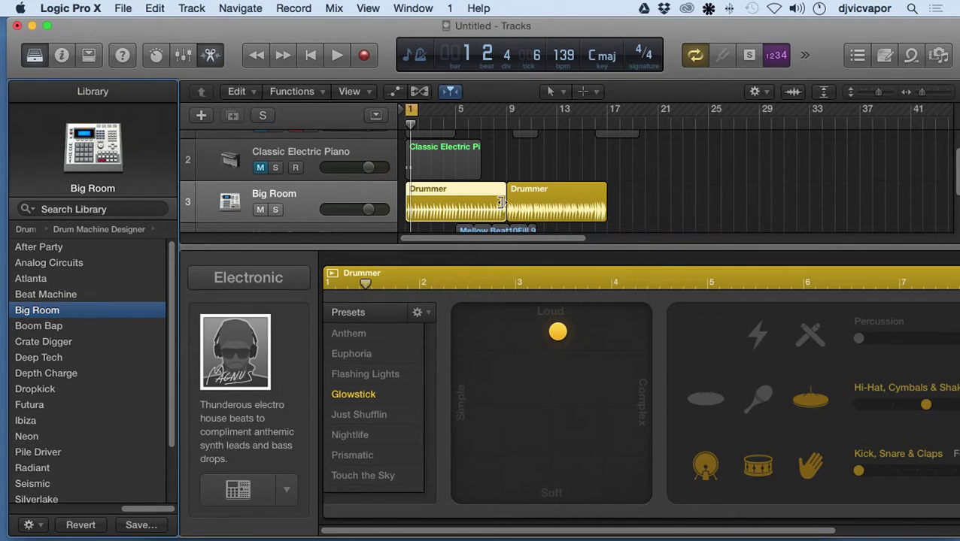
# - Shorten the first Drummer region to bar 5, copy it to bar 6, and move the last to bar 11
pyautogui.moveTo(500, 201); pyautogui.dragTo(532, 206)
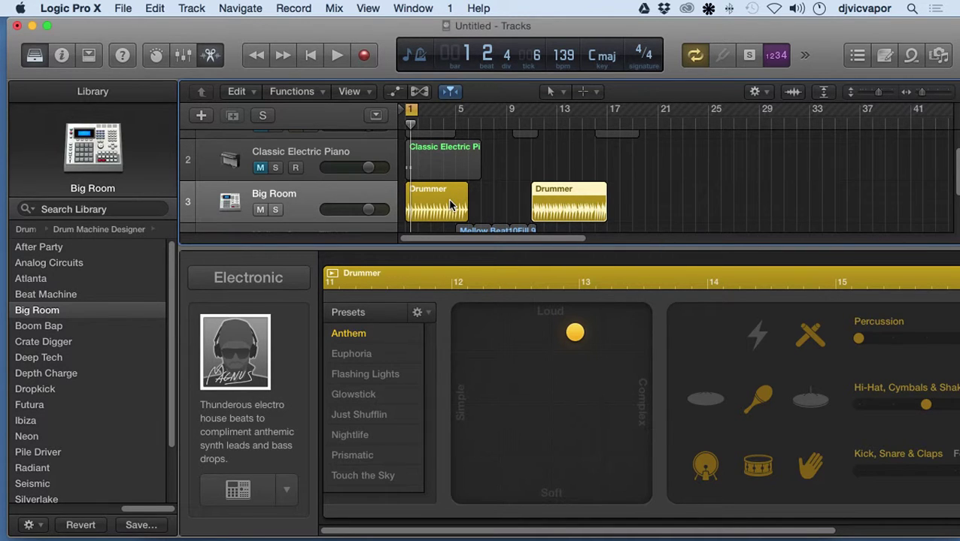
pyautogui.moveTo(450, 205); pyautogui.dragTo(509, 203)
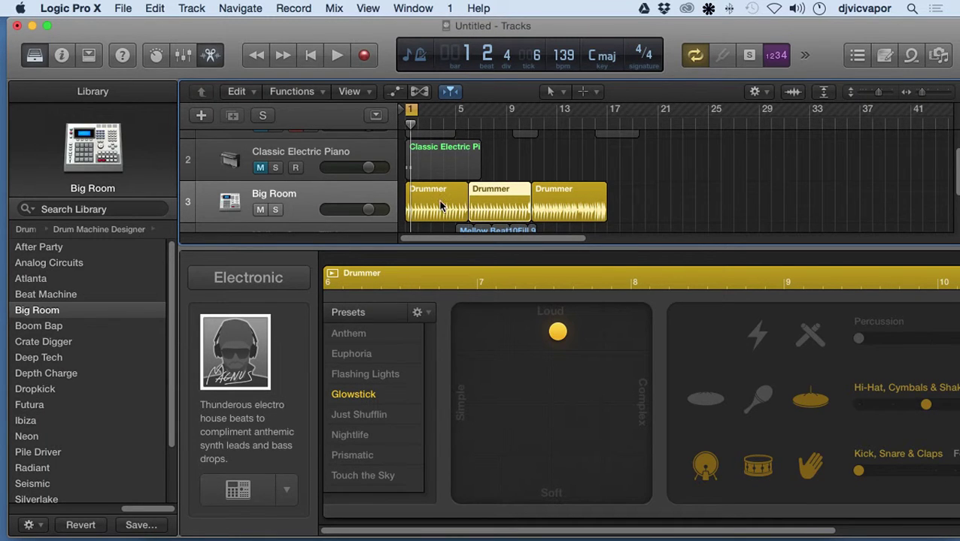
pyautogui.click(442, 205)
pyautogui.click(476, 198)
pyautogui.moveTo(563, 197); pyautogui.dragTo(565, 198)
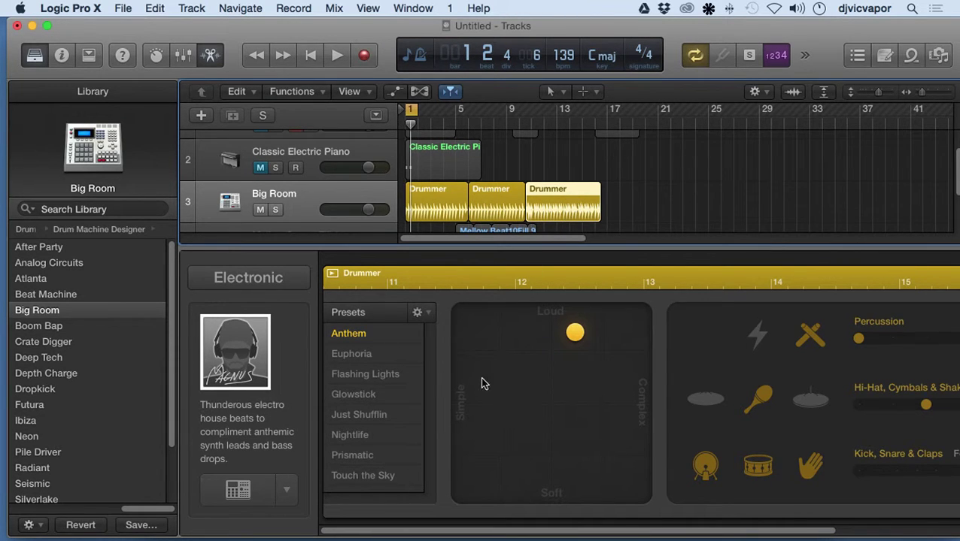
pyautogui.click(444, 212)
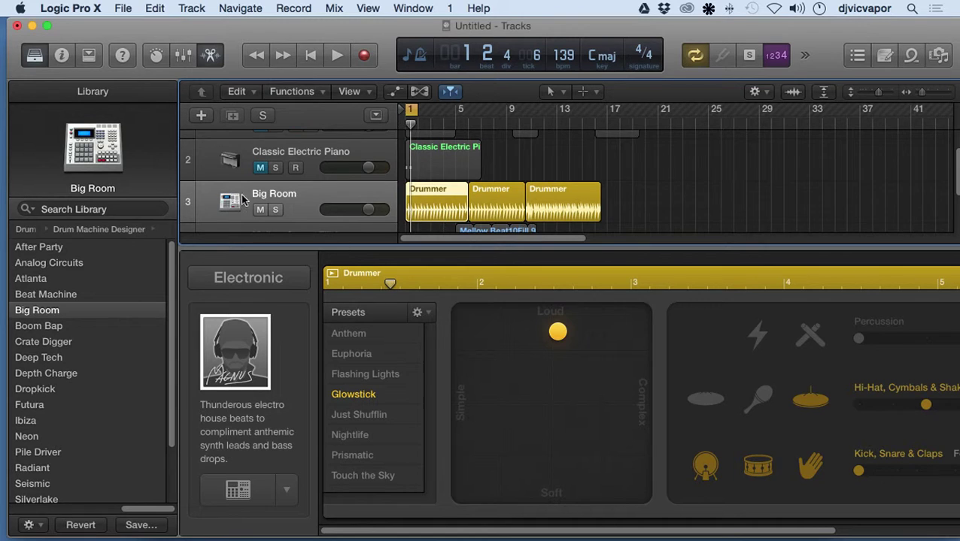
# - Hide the Library and make the first drummer region quieter and more complex on the XY pad
pyautogui.click(34, 59)
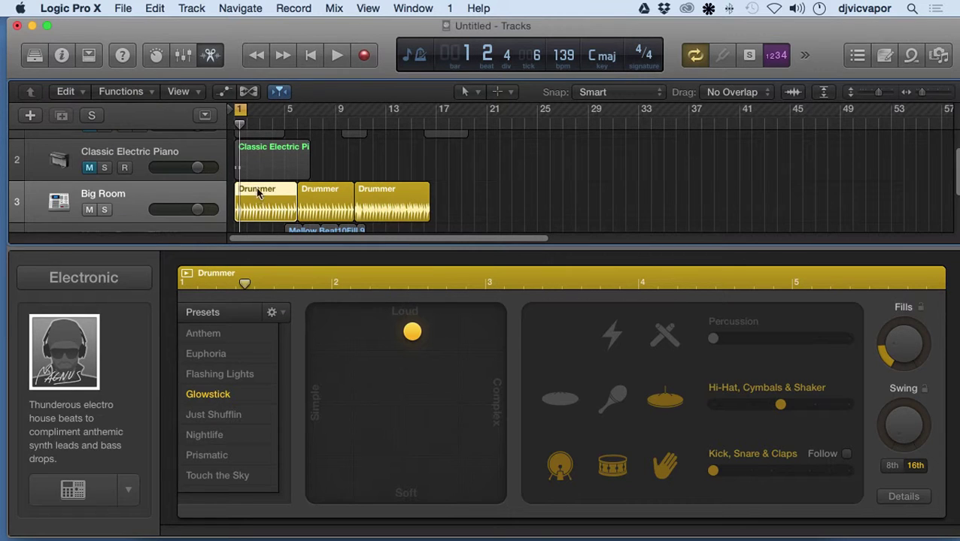
pyautogui.moveTo(421, 338); pyautogui.dragTo(452, 399)
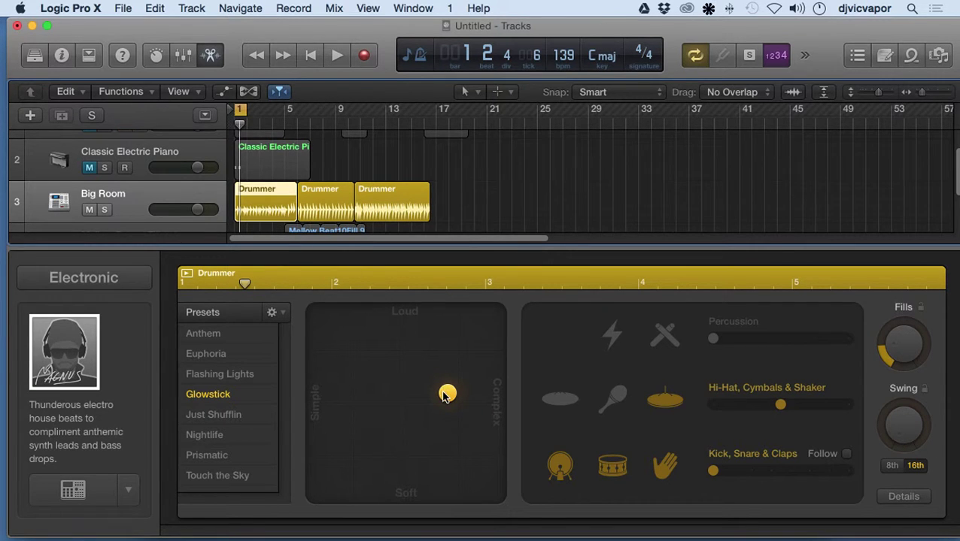
pyautogui.moveTo(445, 397); pyautogui.dragTo(316, 448)
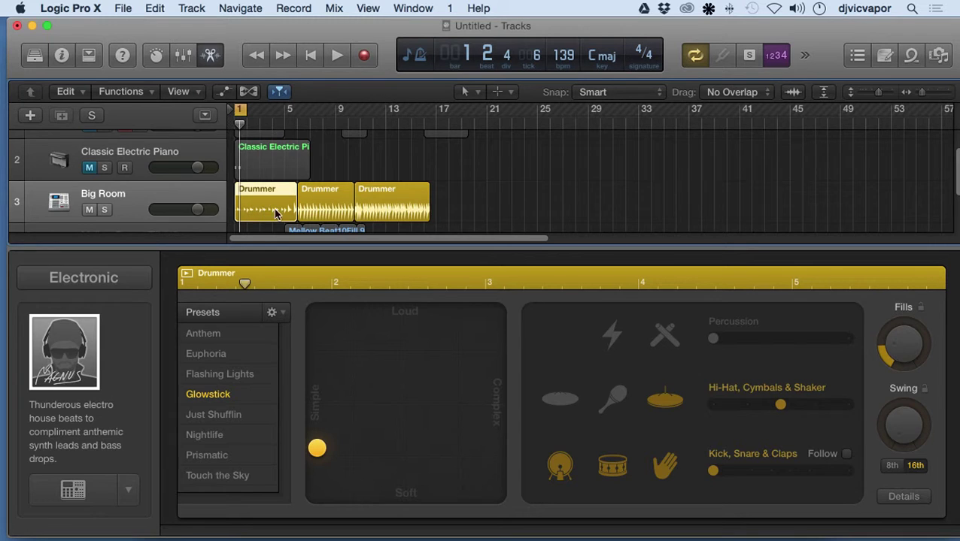
# - Give the second region medium loudness and complexity, make the third simpler, then start playback
pyautogui.click(317, 194)
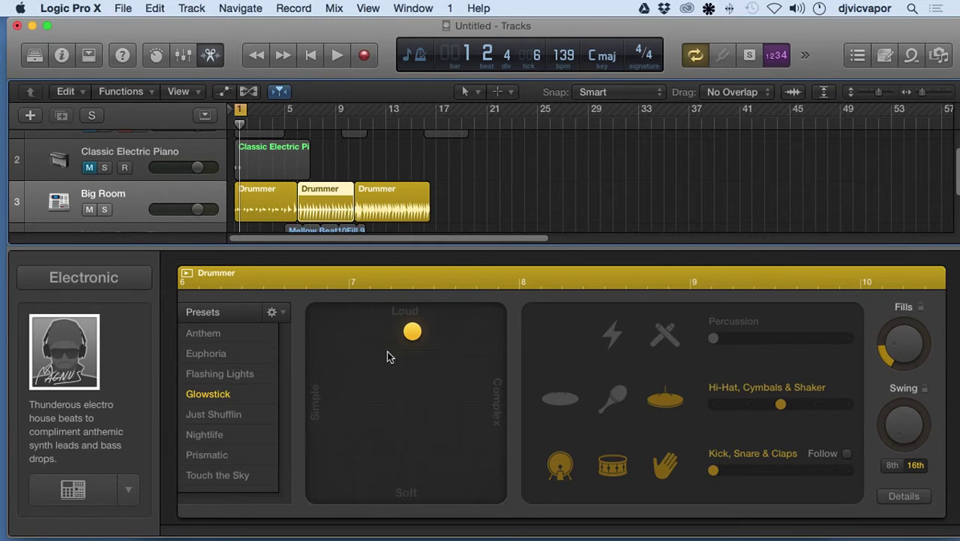
pyautogui.moveTo(404, 336); pyautogui.dragTo(432, 401)
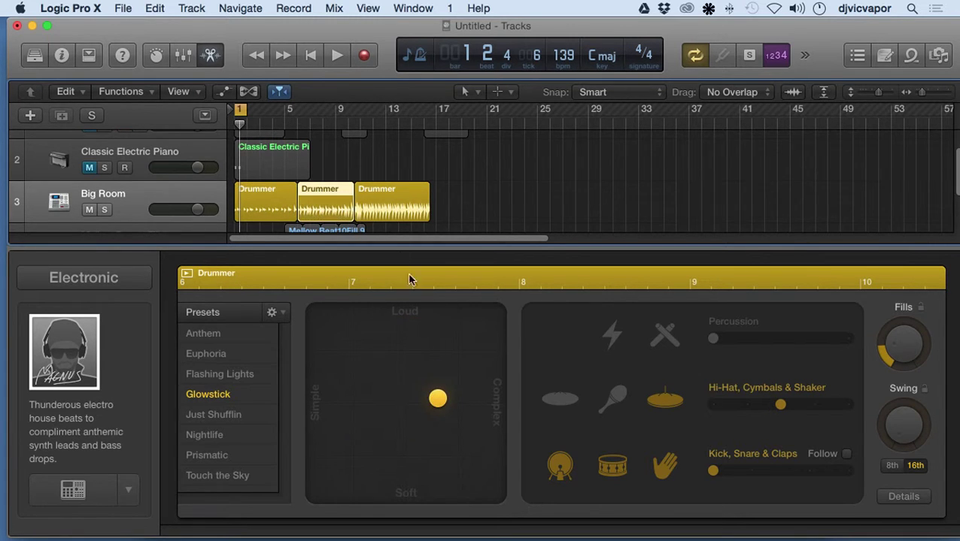
pyautogui.click(401, 194)
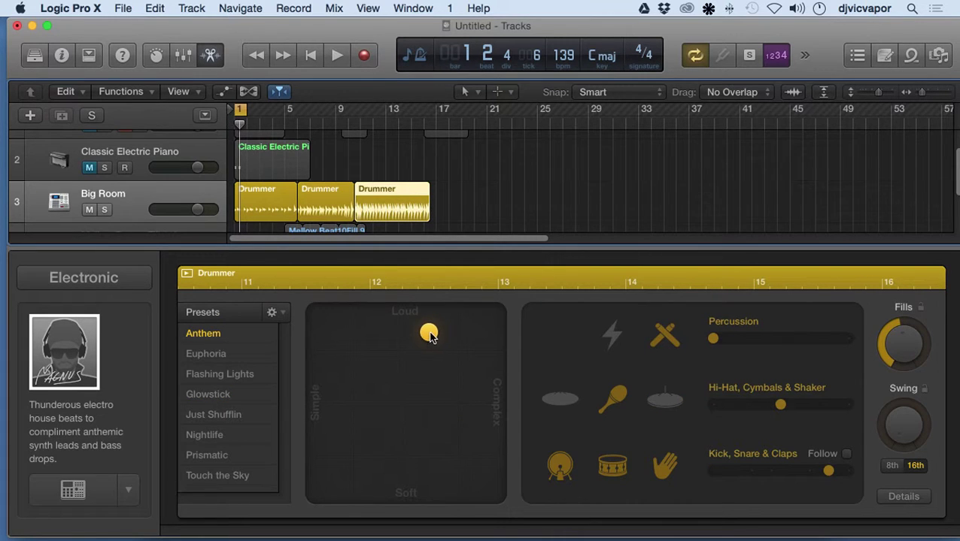
pyautogui.moveTo(429, 333); pyautogui.dragTo(333, 391)
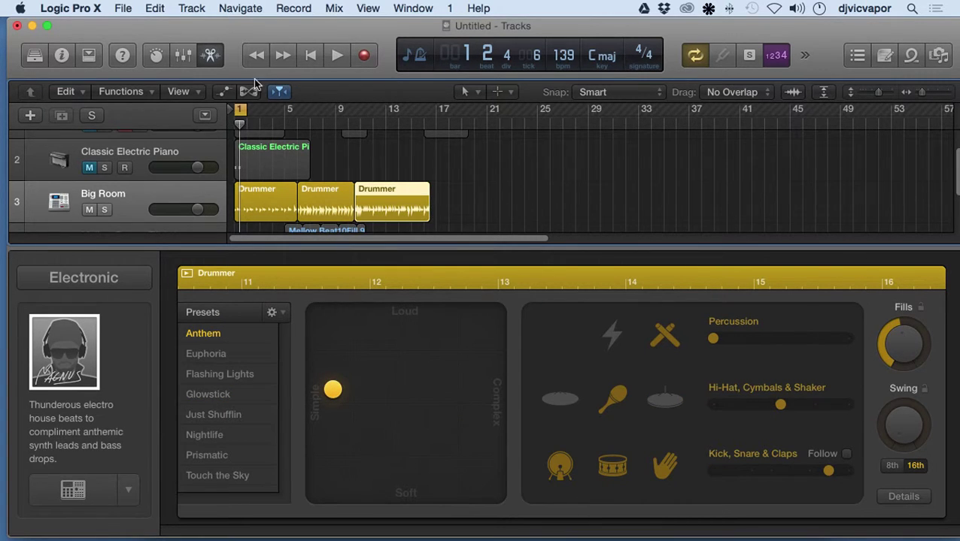
pyautogui.click(337, 57)
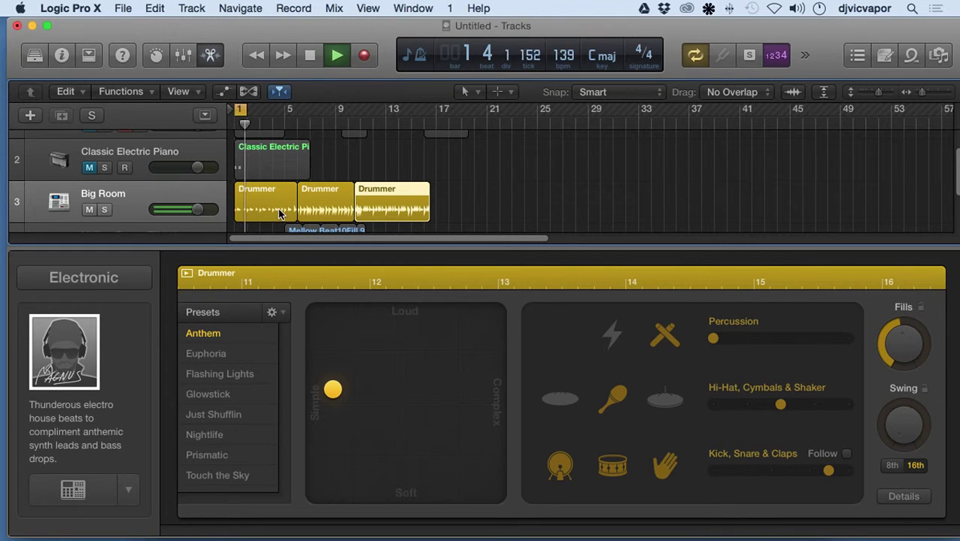
# - Loop bars 1–17 and move the stray drummer region back onto the Big Room track
pyautogui.moveTo(239, 114); pyautogui.dragTo(434, 116)
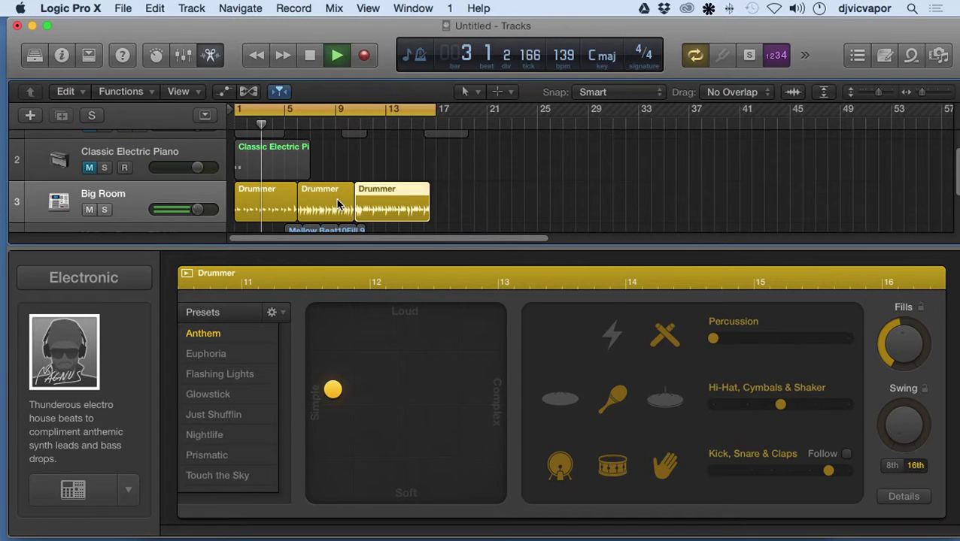
pyautogui.moveTo(337, 198); pyautogui.dragTo(358, 286)
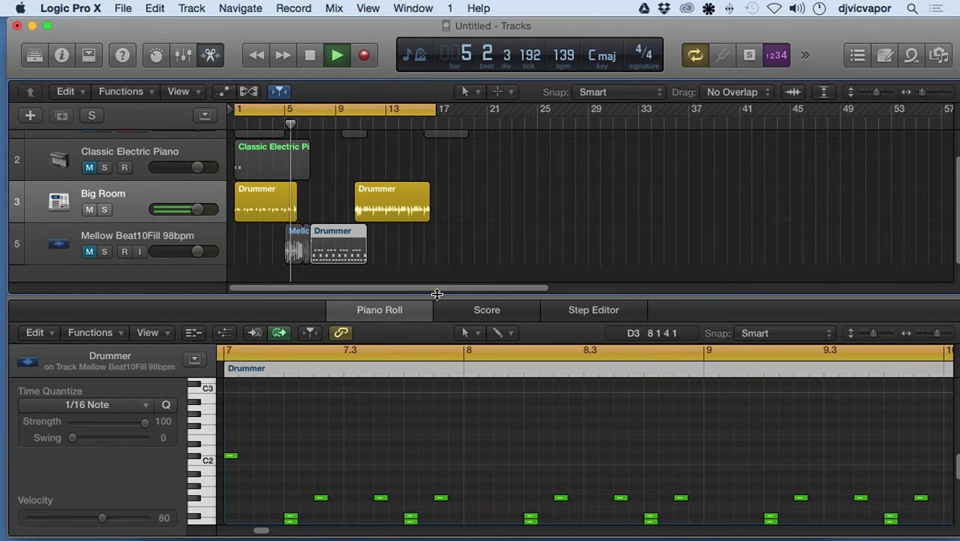
pyautogui.moveTo(437, 296); pyautogui.dragTo(407, 520)
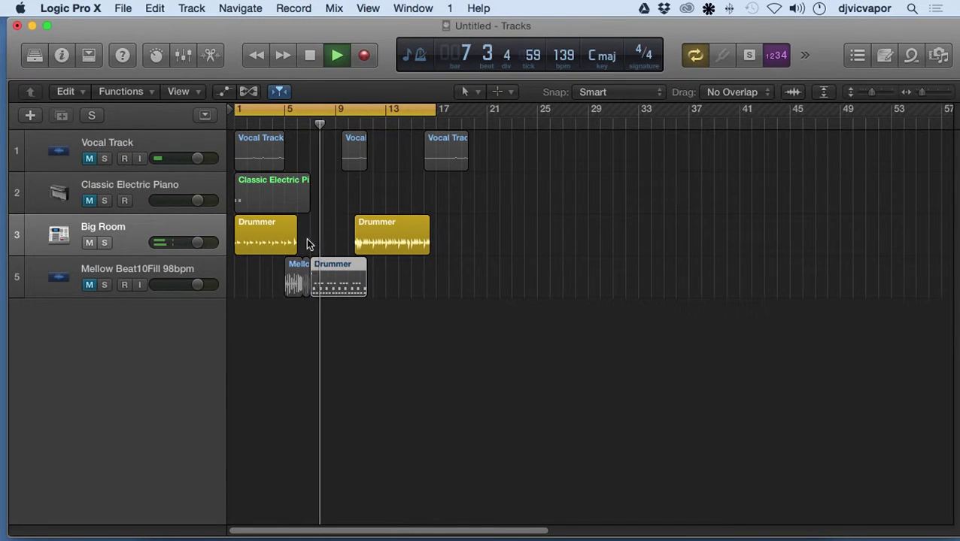
pyautogui.moveTo(324, 280); pyautogui.dragTo(318, 239)
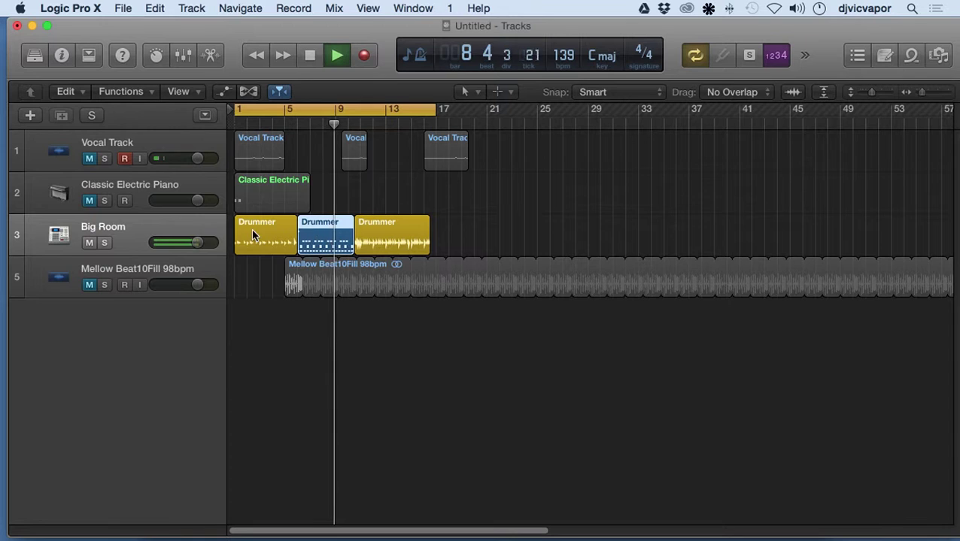
# - Keep the Big Room track name unchanged and bring up the drummer settings for its regions
pyautogui.doubleClick(183, 233)
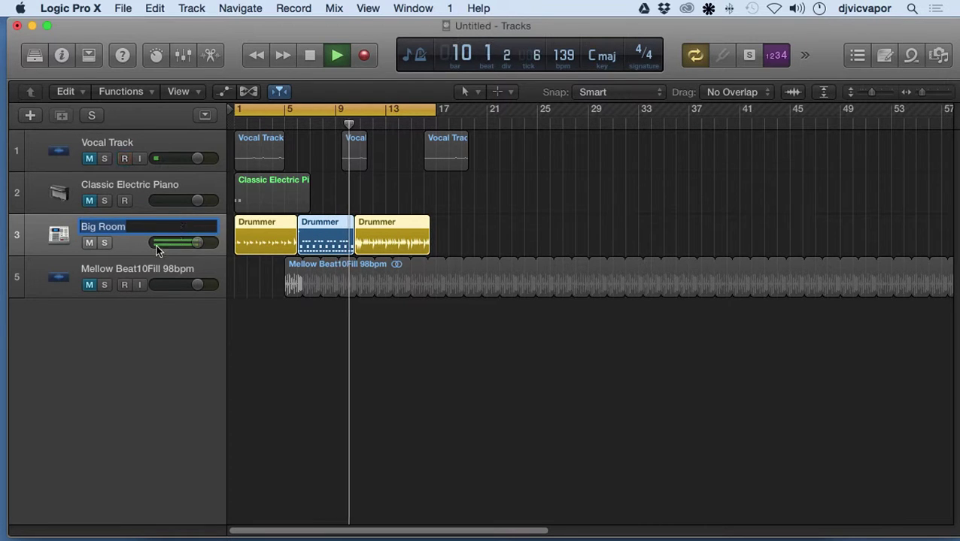
pyautogui.press('Return')
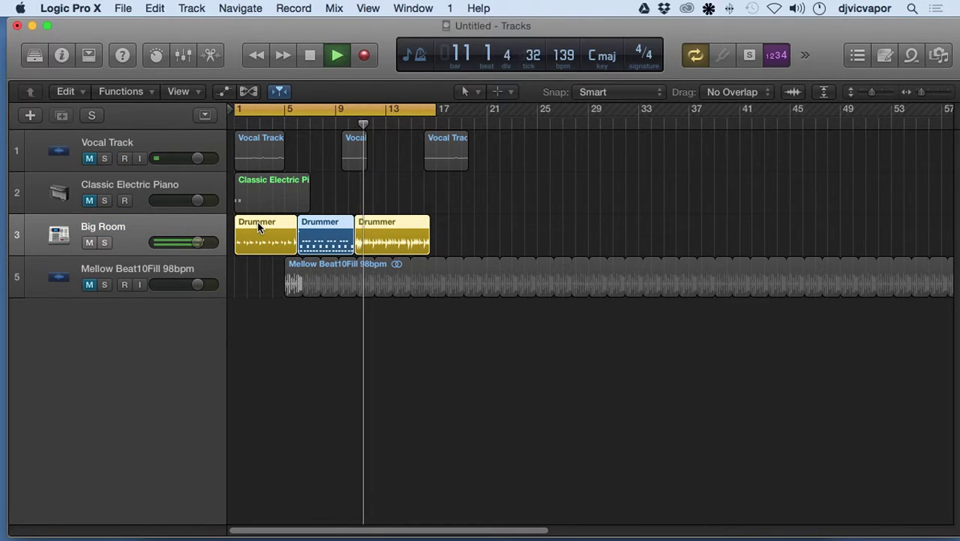
pyautogui.doubleClick(258, 229)
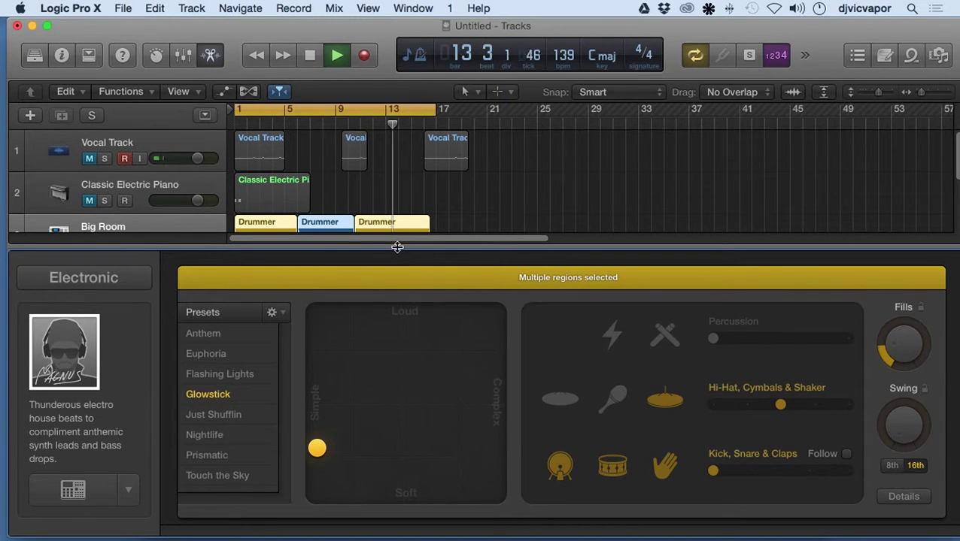
# - Shrink the cycle range to bars 1–5 and make the drumming louder and more complex
pyautogui.scroll(-3, 446, 210)
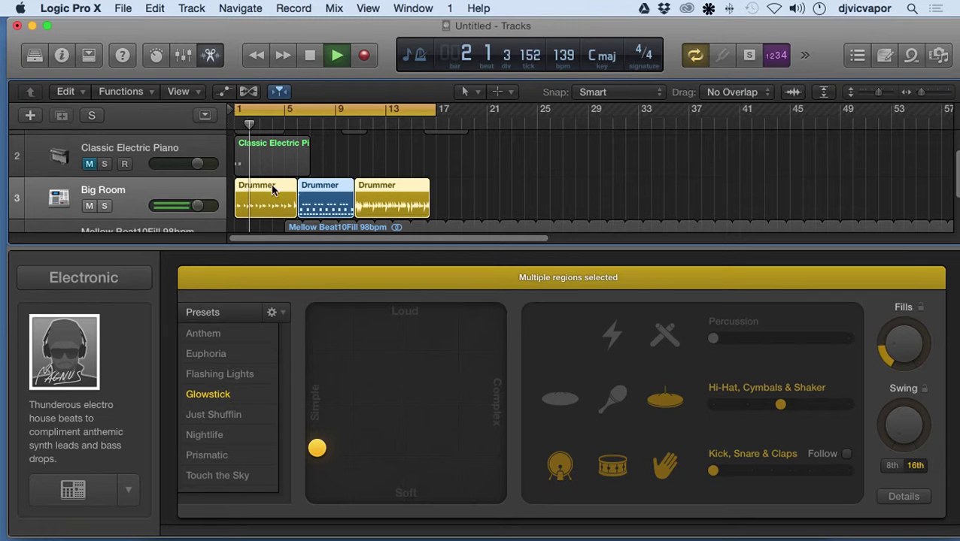
pyautogui.moveTo(437, 110); pyautogui.dragTo(288, 111)
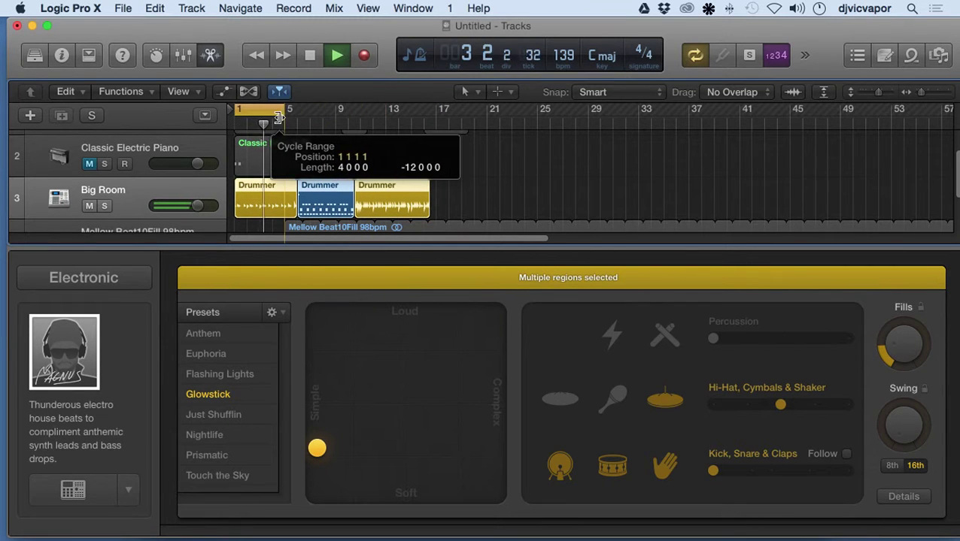
pyautogui.moveTo(317, 449); pyautogui.dragTo(468, 459)
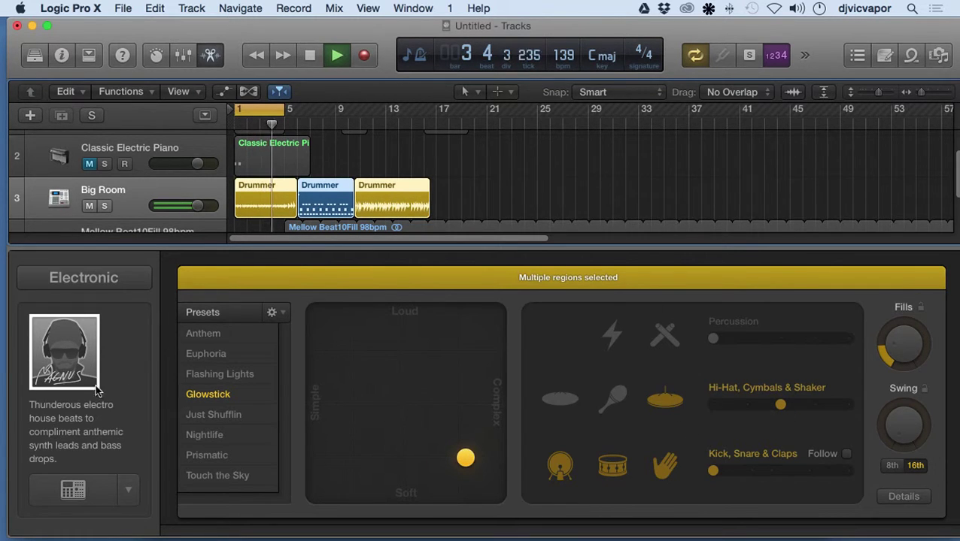
# - Apply the Euphoria drummer preset, make it quieter and simpler, and stop playback
pyautogui.click(225, 353)
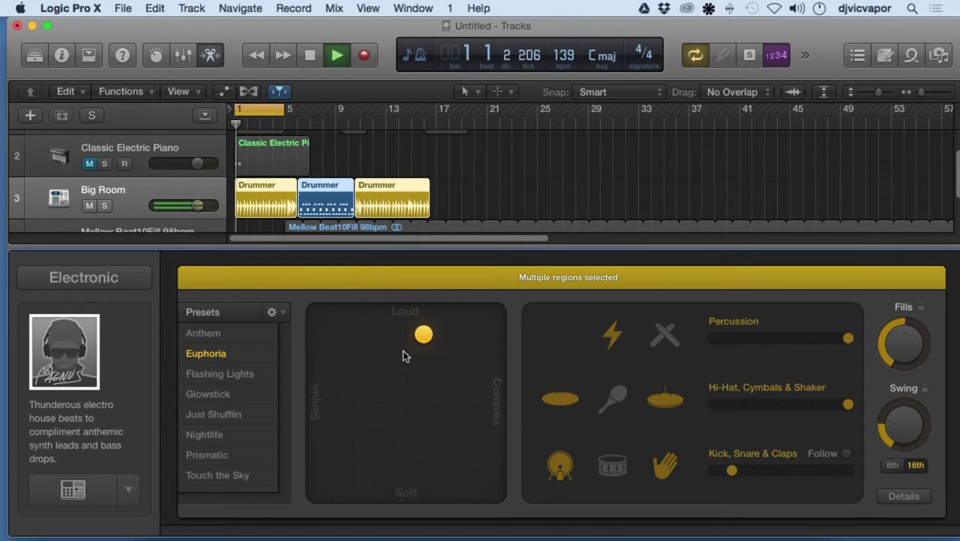
pyautogui.moveTo(420, 344); pyautogui.dragTo(344, 415)
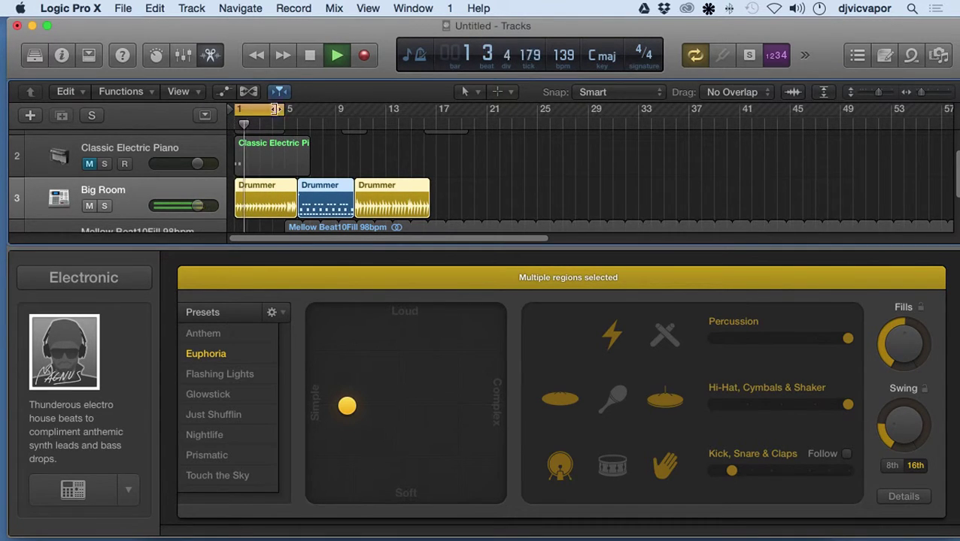
pyautogui.click(308, 56)
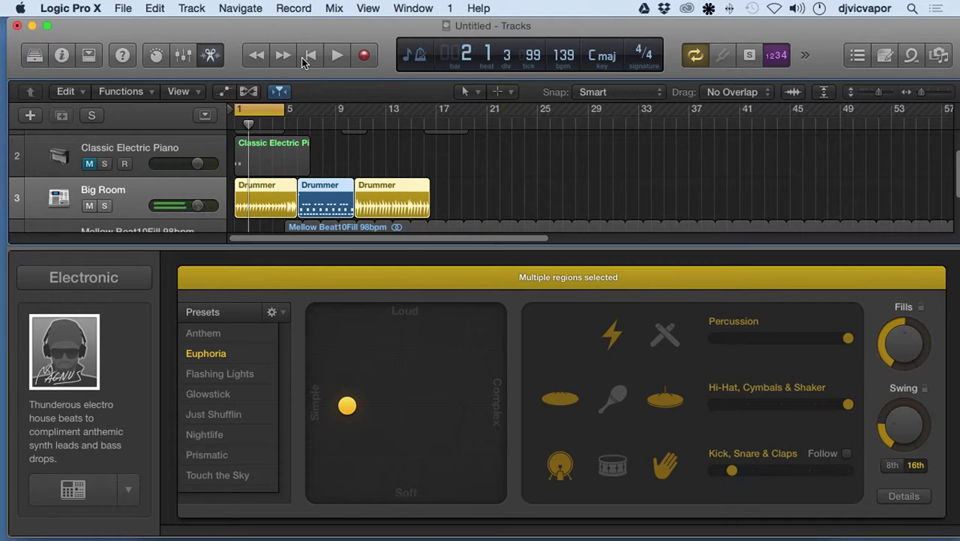